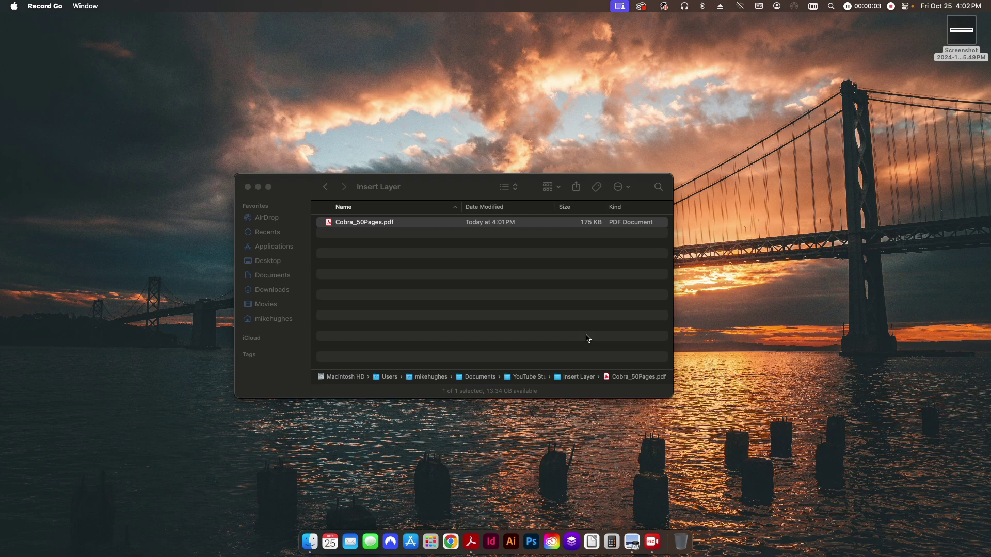
# Read the dieline-problem screenshot in Preview, then open Cobra_50Pages.pdf in Acrobat
pyautogui.click(632, 542)
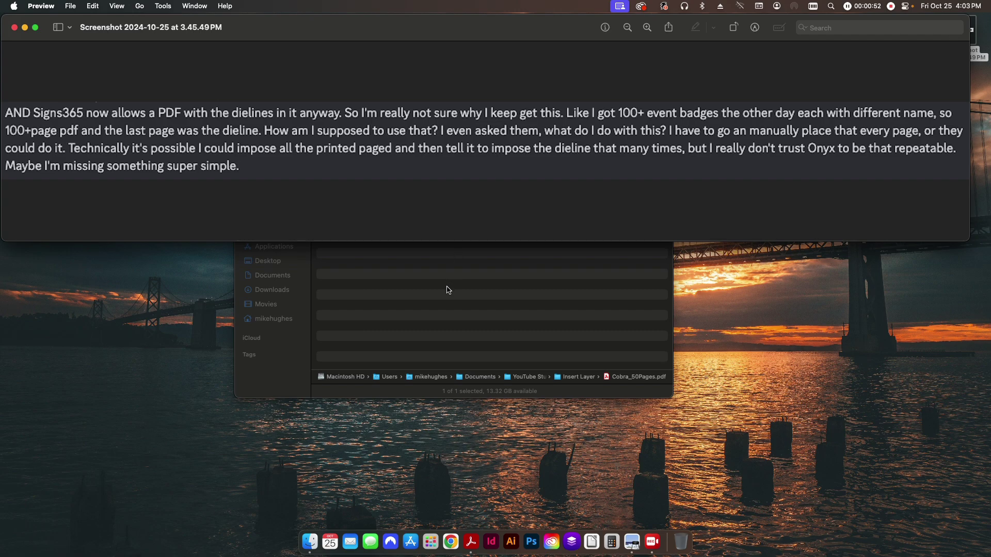
pyautogui.press('cmd+q')
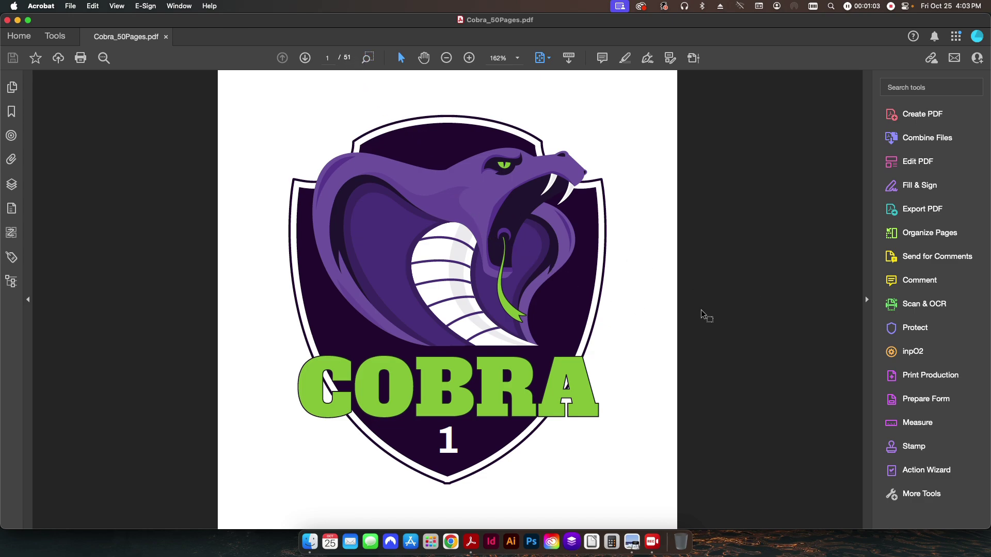
# Scroll to page 51 and toggle its CutContour separation in Output Preview to verify the outline
pyautogui.scroll(-20, 694, 309)
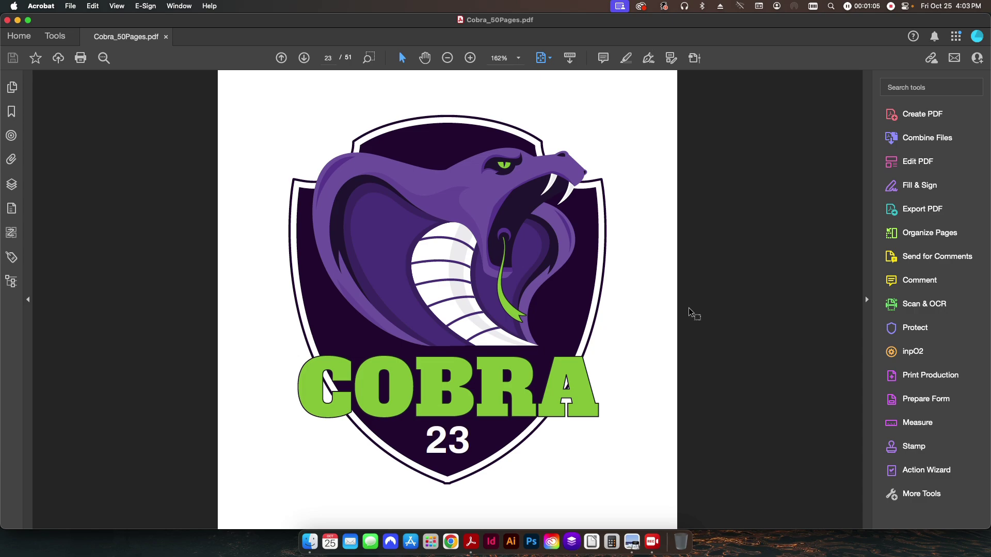
pyautogui.scroll(-20, 688, 307)
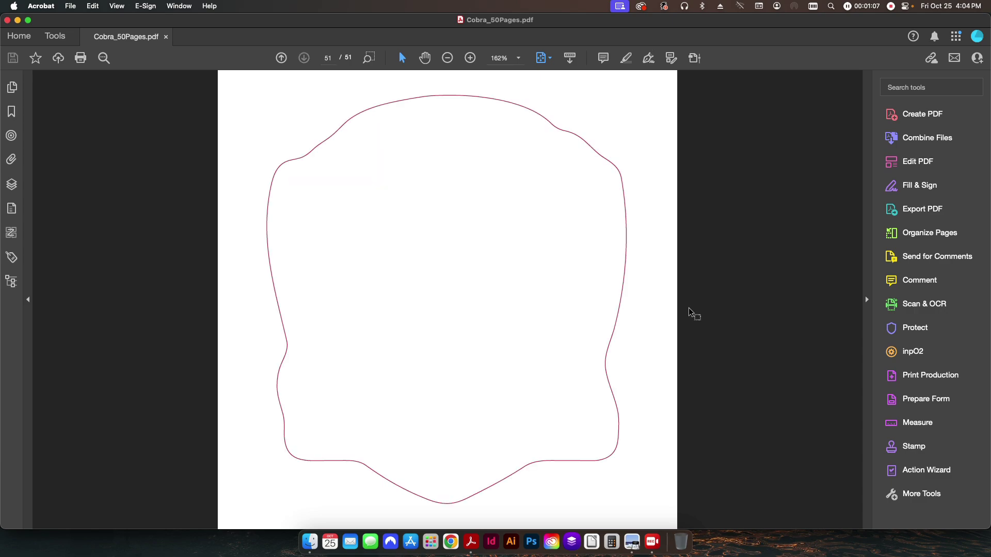
pyautogui.scroll(4, 689, 308)
pyautogui.scroll(-2, 688, 308)
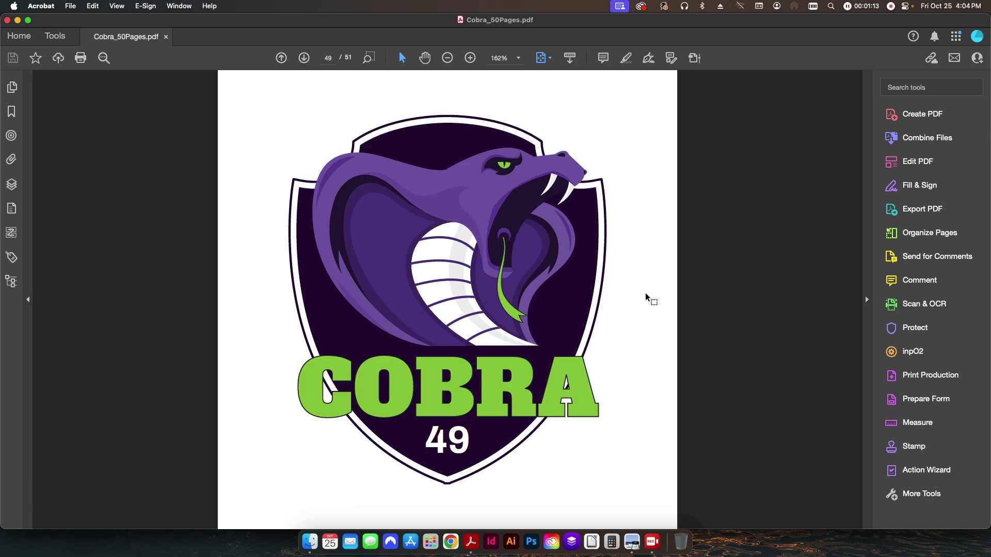
pyautogui.scroll(-2, 654, 302)
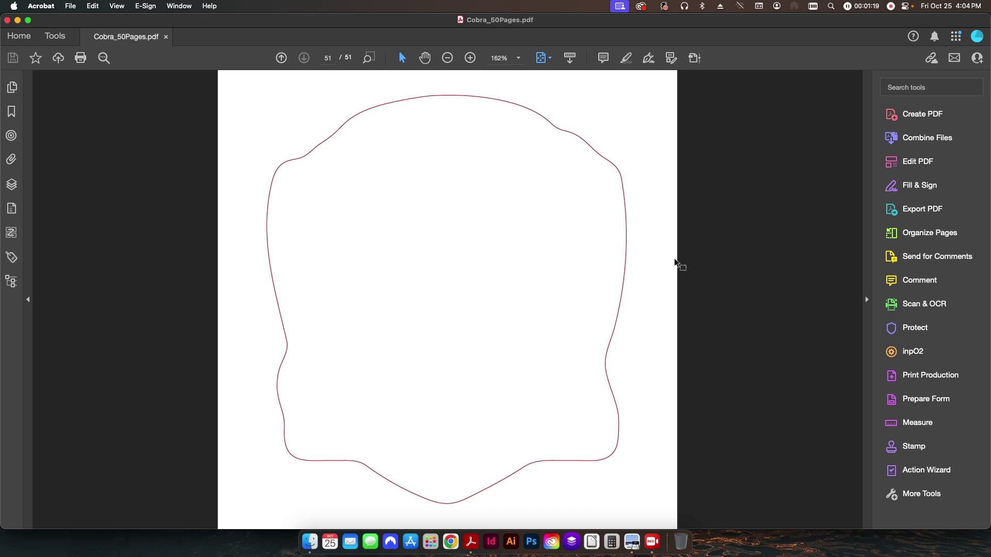
pyautogui.click(695, 58)
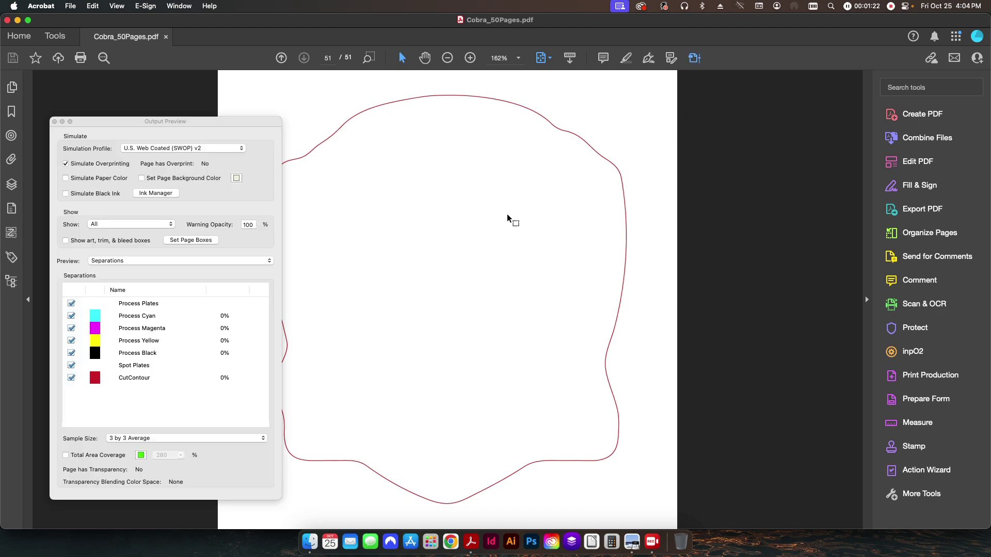
pyautogui.click(72, 380)
pyautogui.click(72, 381)
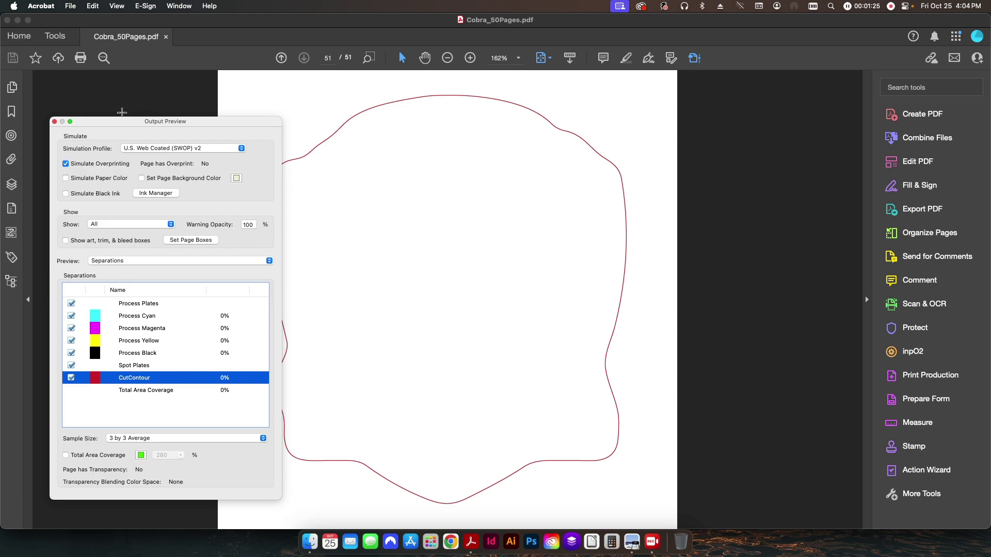
pyautogui.click(54, 121)
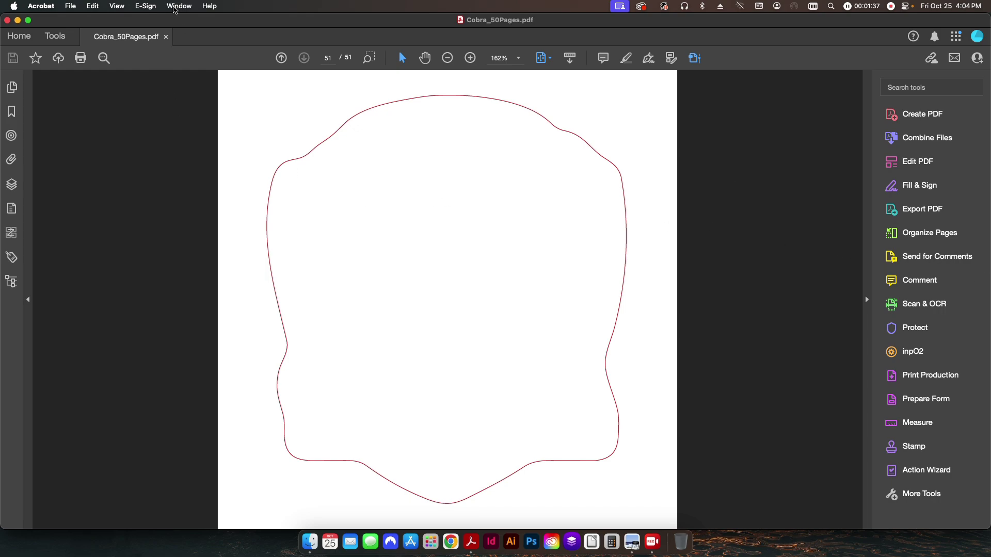
# Open Organize Pages from All Tools to show thumbnails through page 51
pyautogui.click(176, 6)
pyautogui.click(176, 6)
pyautogui.click(54, 39)
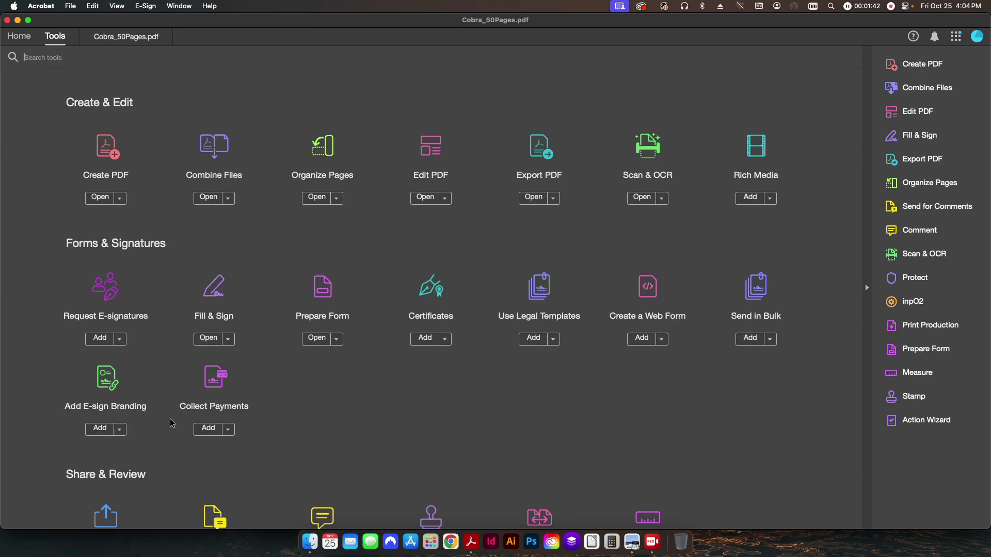
pyautogui.click(317, 146)
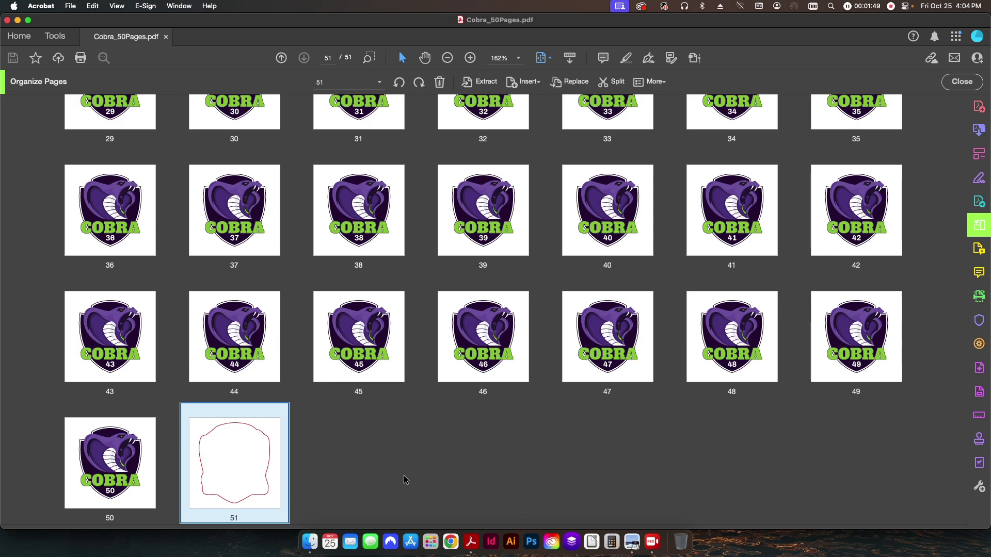
pyautogui.moveTo(210, 453)
# Extract page 51 into a new document with Delete Pages After Extracting checked
pyautogui.click(485, 85)
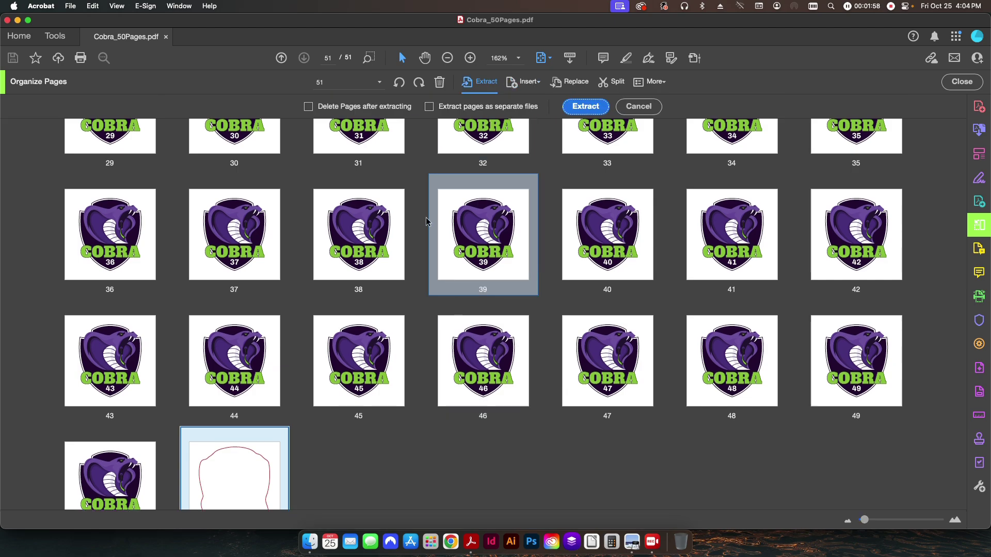
pyautogui.click(334, 107)
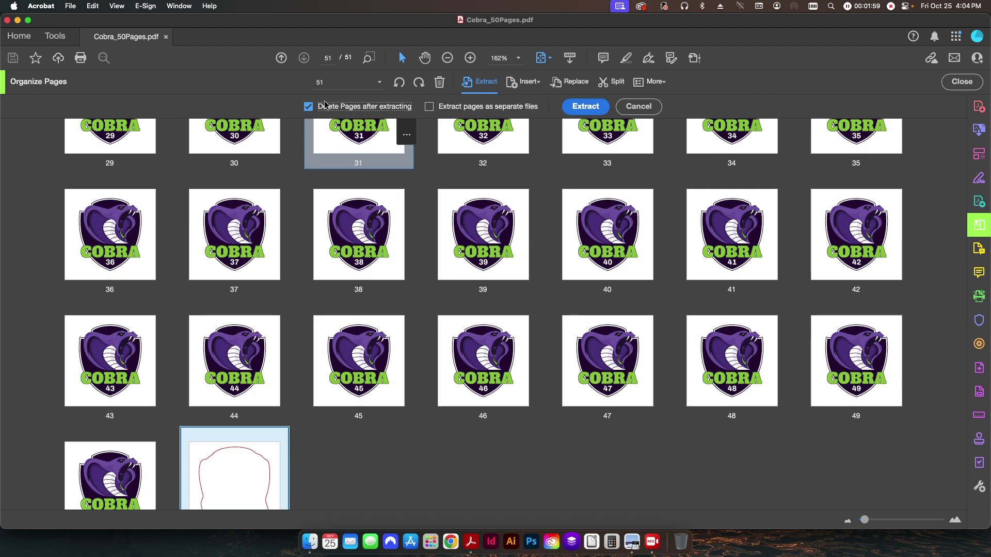
pyautogui.click(588, 107)
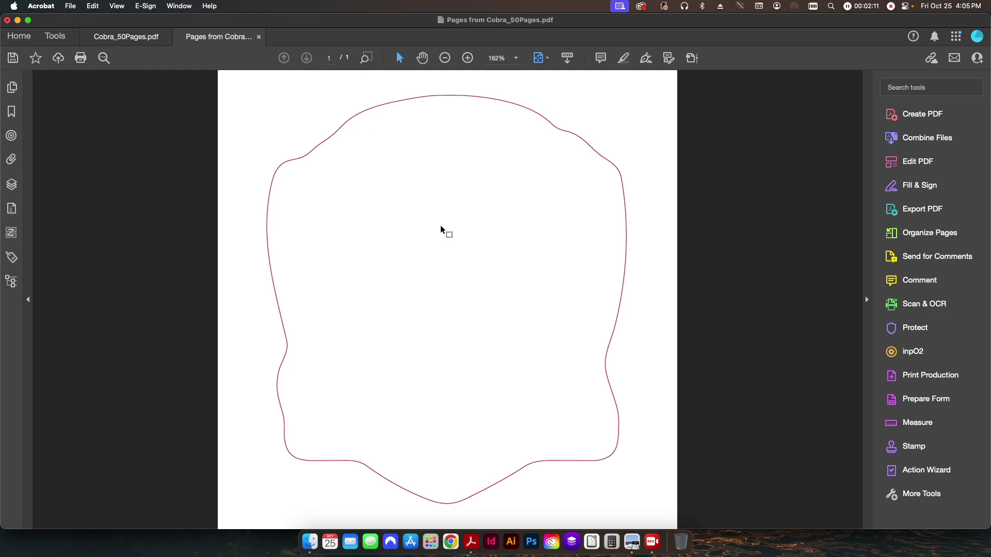
# Save the extracted page as DieLine.pdf in the Insert Layer folder and close its tab
pyautogui.press('super+shift+s')
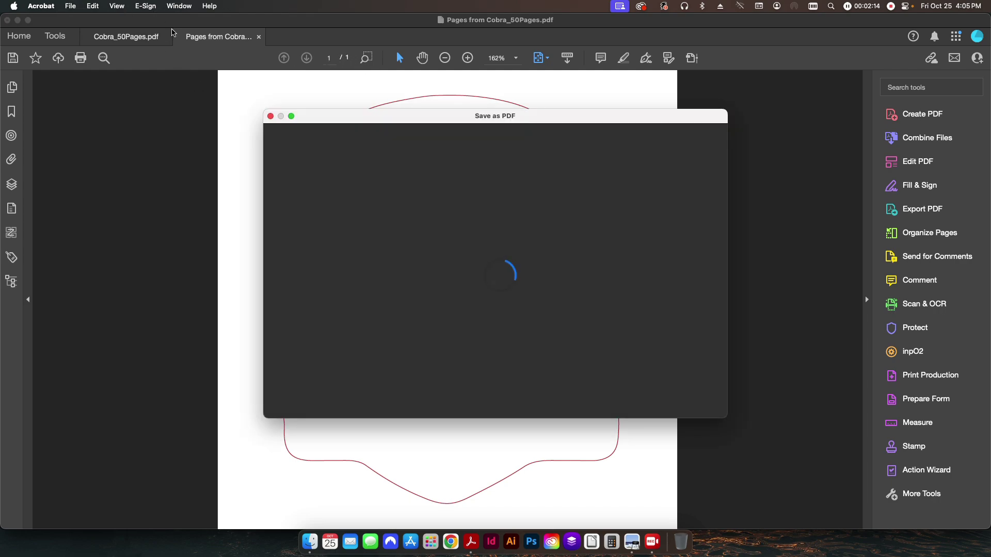
pyautogui.click(570, 261)
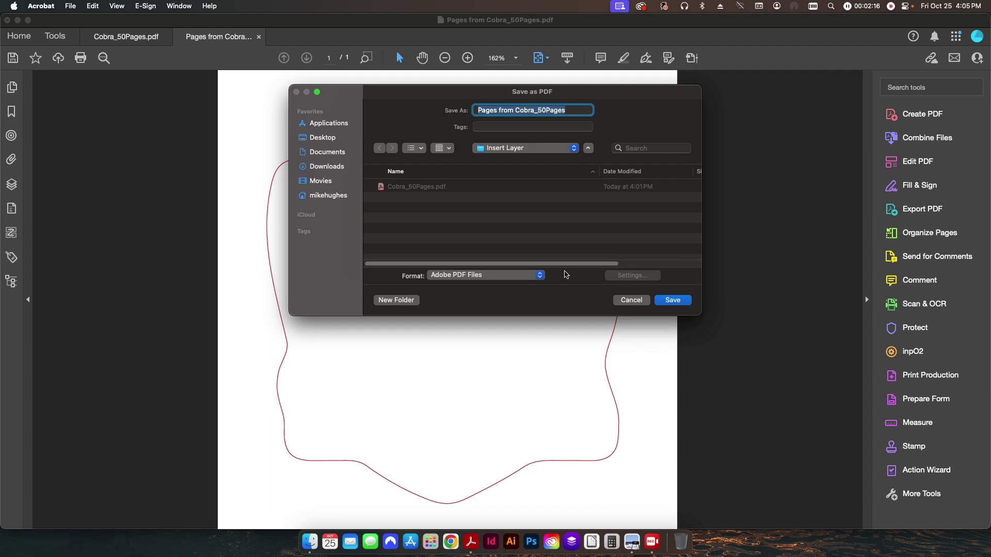
pyautogui.write('DieLine')
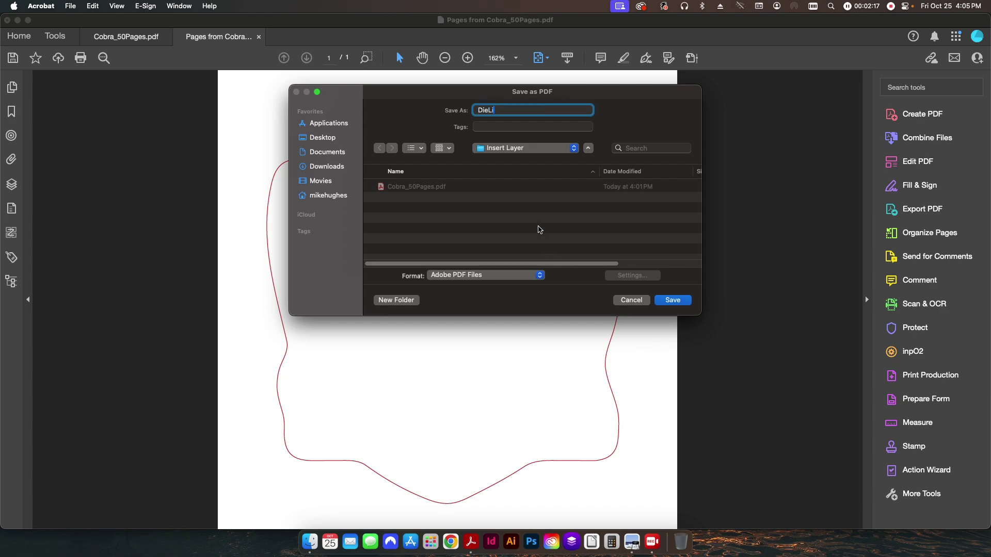
pyautogui.click(681, 306)
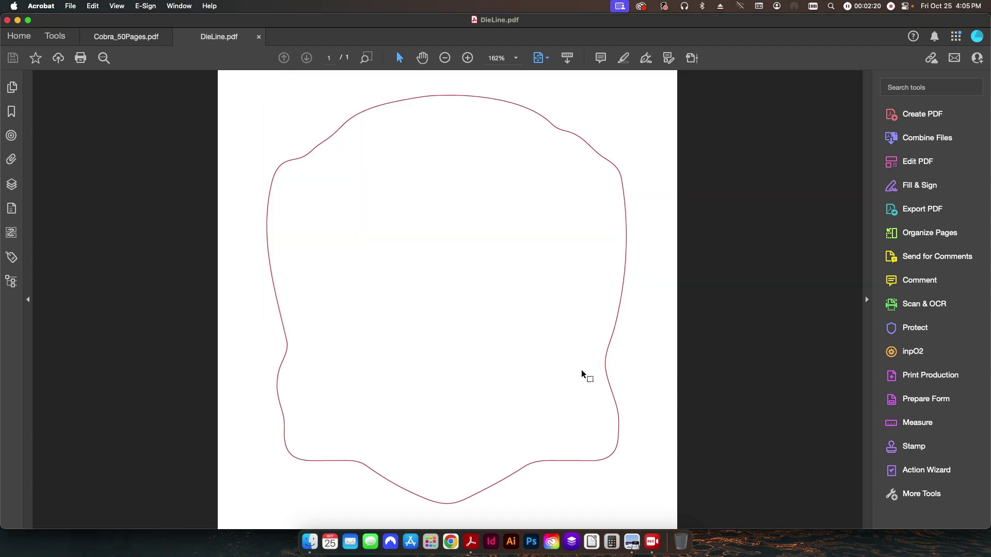
pyautogui.click(259, 37)
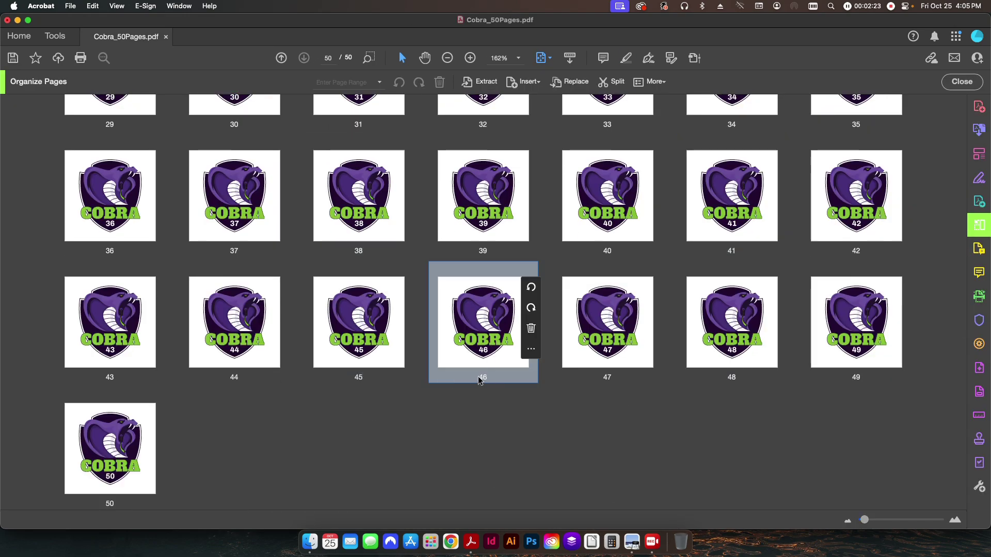
# Exit Organize Pages, save the 50-page Cobra file, and check pages 49 and 50
pyautogui.click(962, 81)
pyautogui.press('super+s')
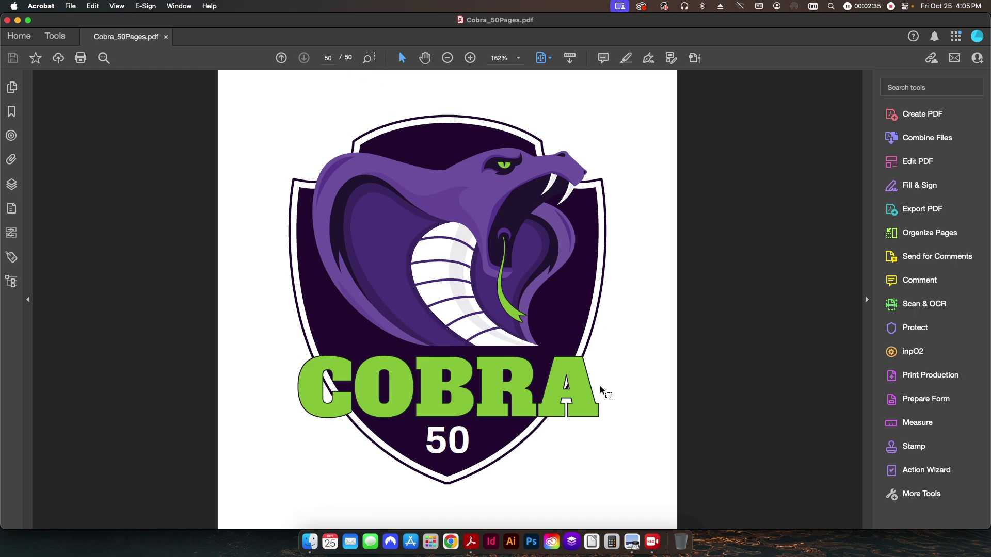
pyautogui.press('Left')
pyautogui.press('Right')
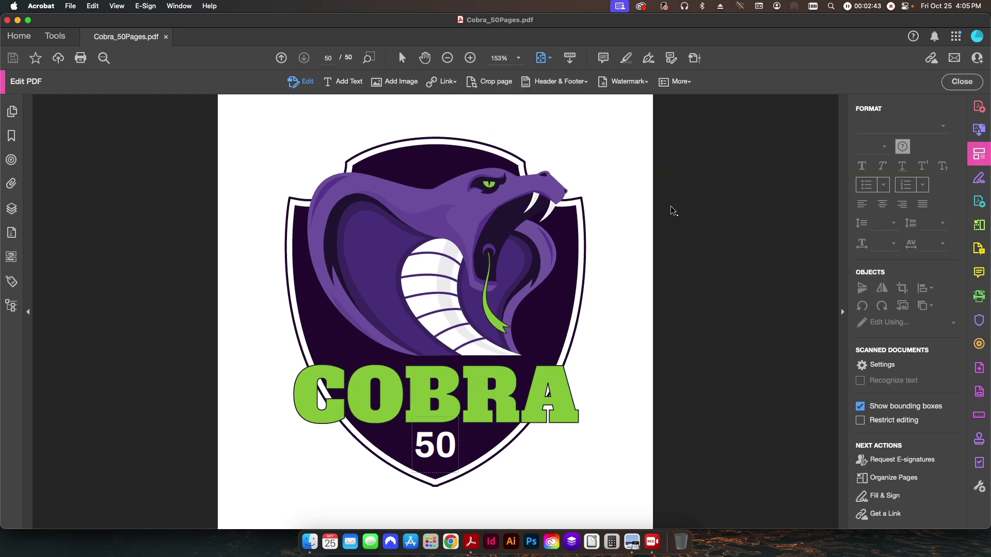
# Begin Watermark > Add with the page range set to All Pages
pyautogui.click(620, 85)
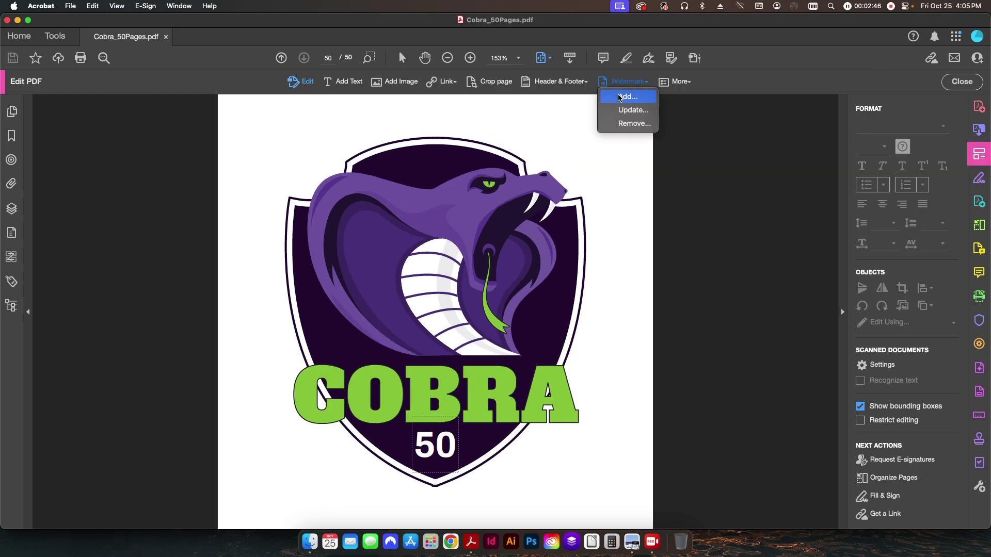
pyautogui.click(625, 97)
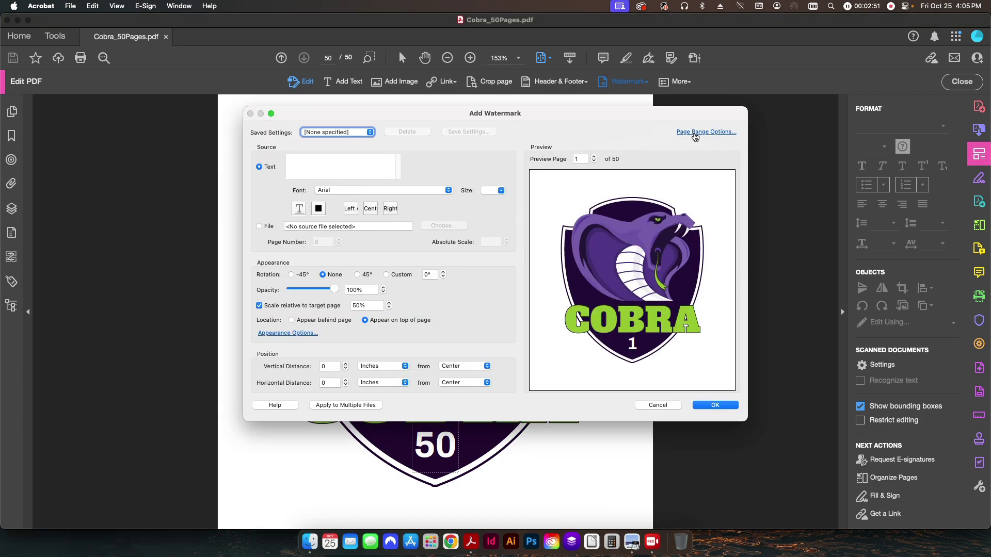
pyautogui.click(695, 133)
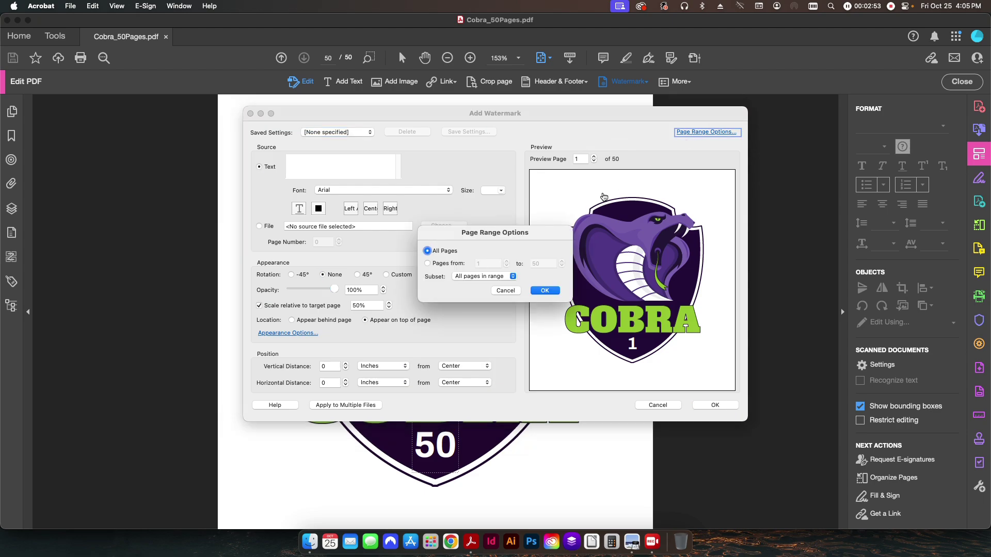
pyautogui.click(433, 263)
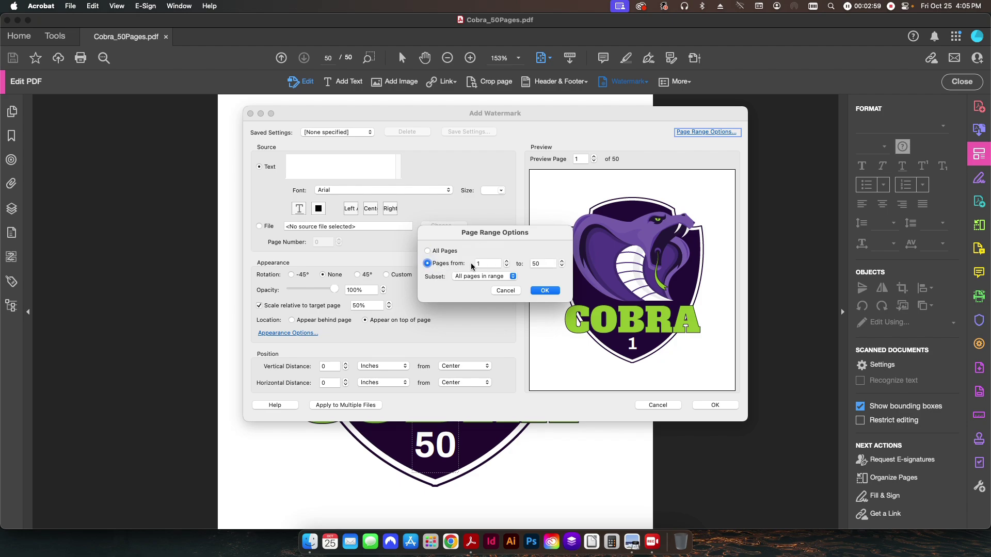
pyautogui.click(436, 252)
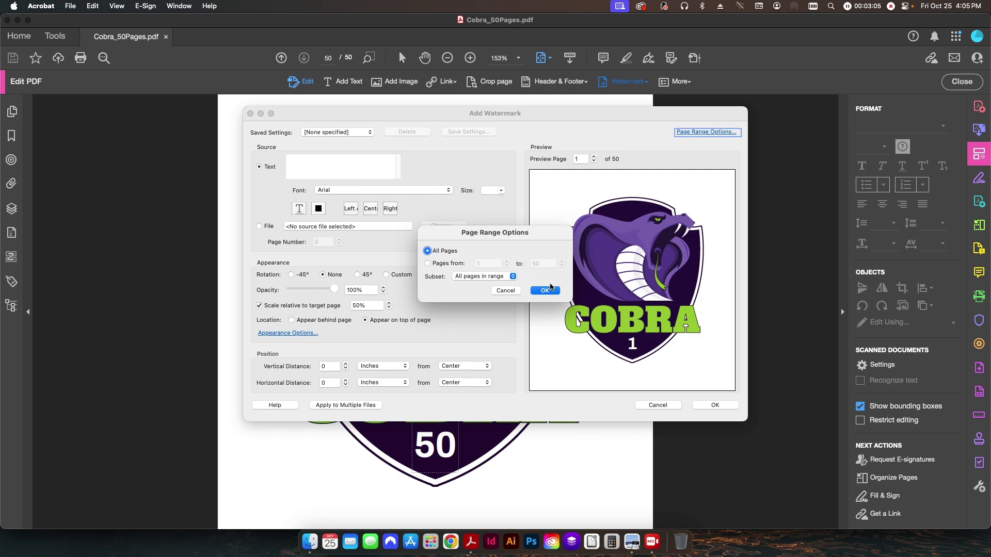
pyautogui.click(549, 290)
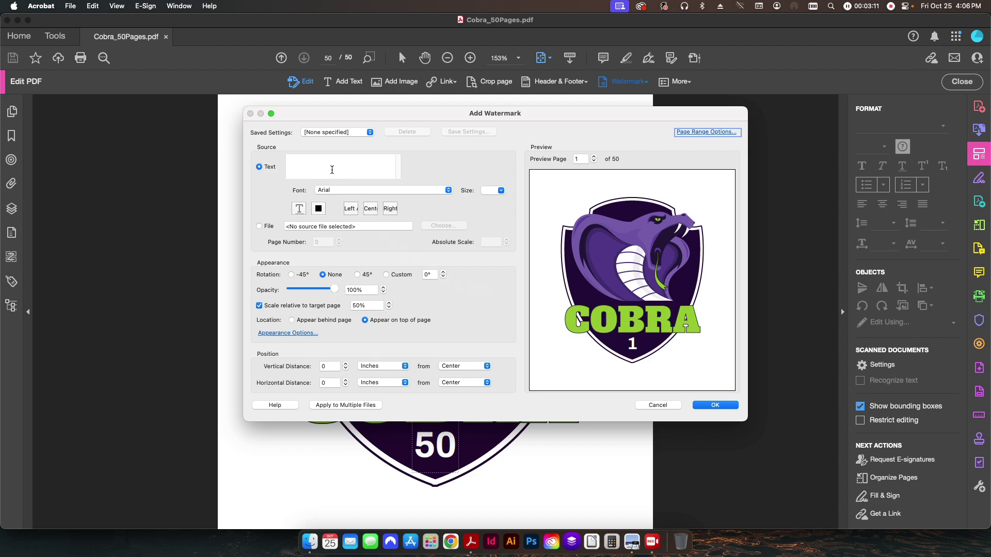
# Select File as the watermark source and load DieLine.pdf
pyautogui.click(258, 227)
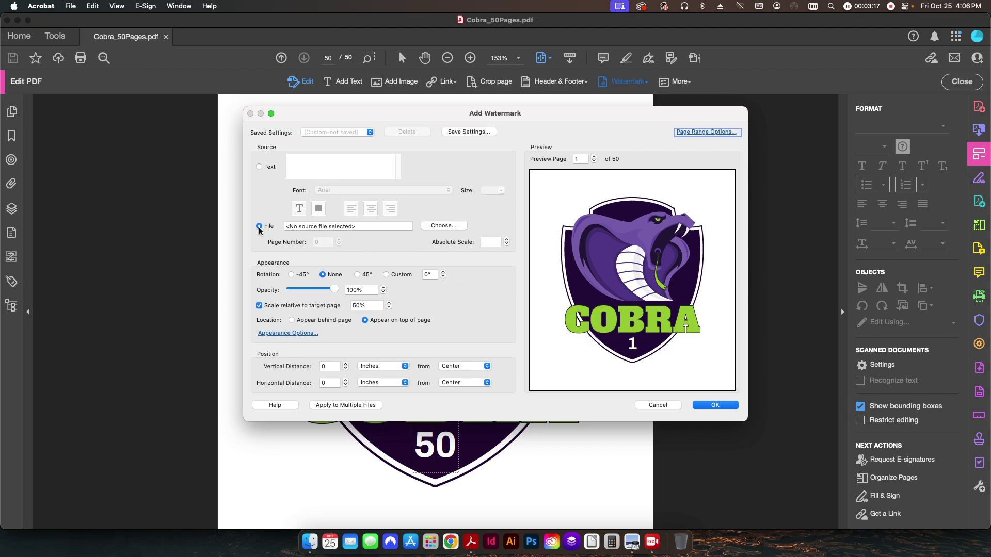
pyautogui.click(458, 227)
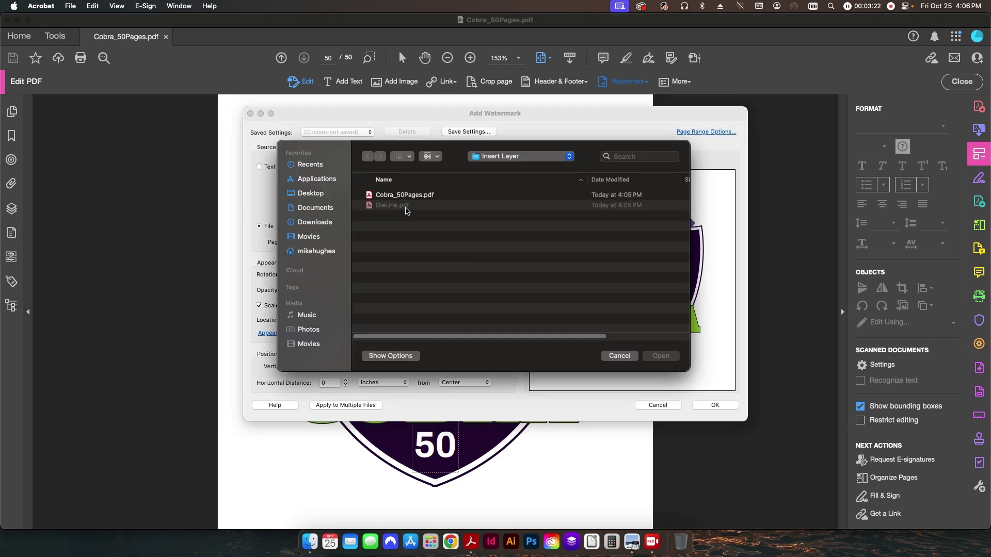
pyautogui.click(393, 206)
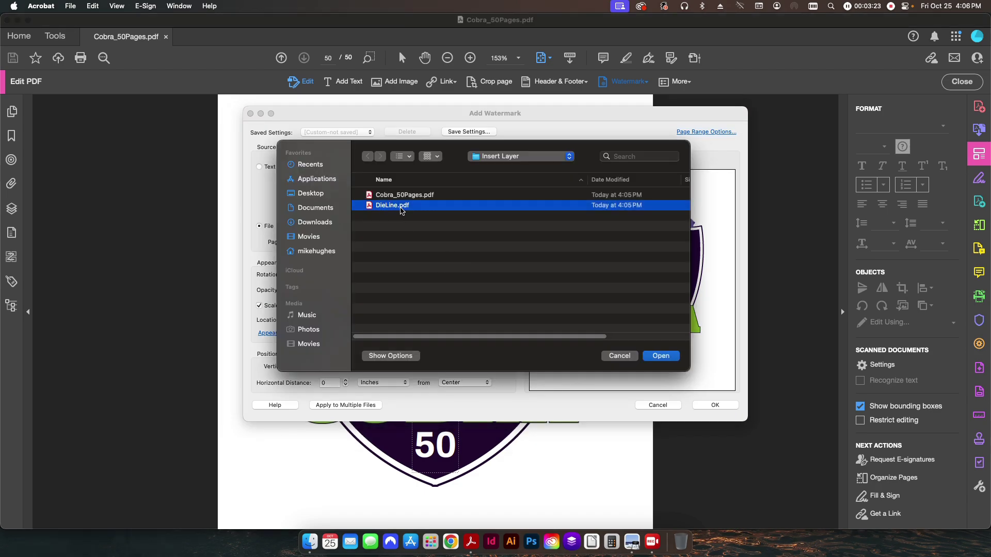
pyautogui.click(663, 358)
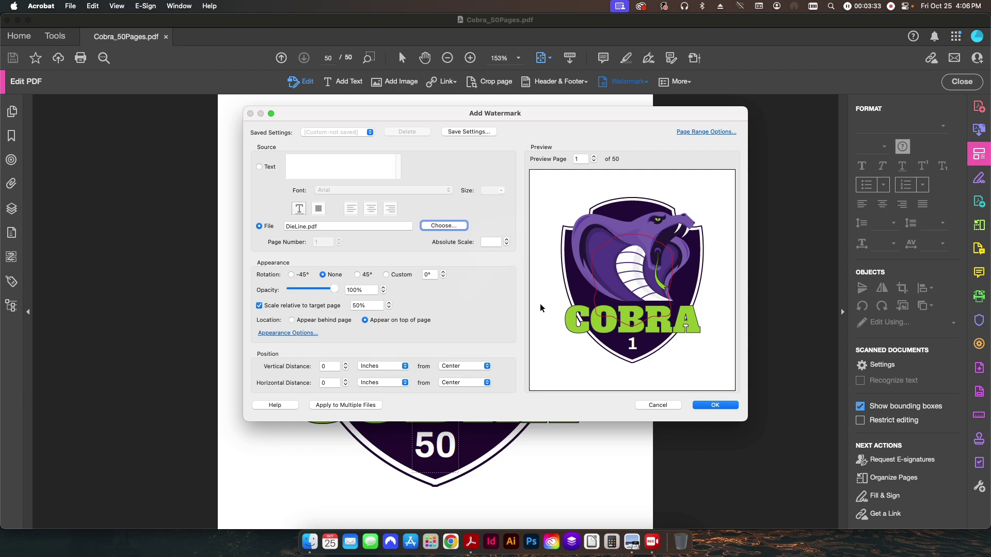
# Set Absolute Scale to 100% and apply the DieLine watermark
pyautogui.click(492, 241)
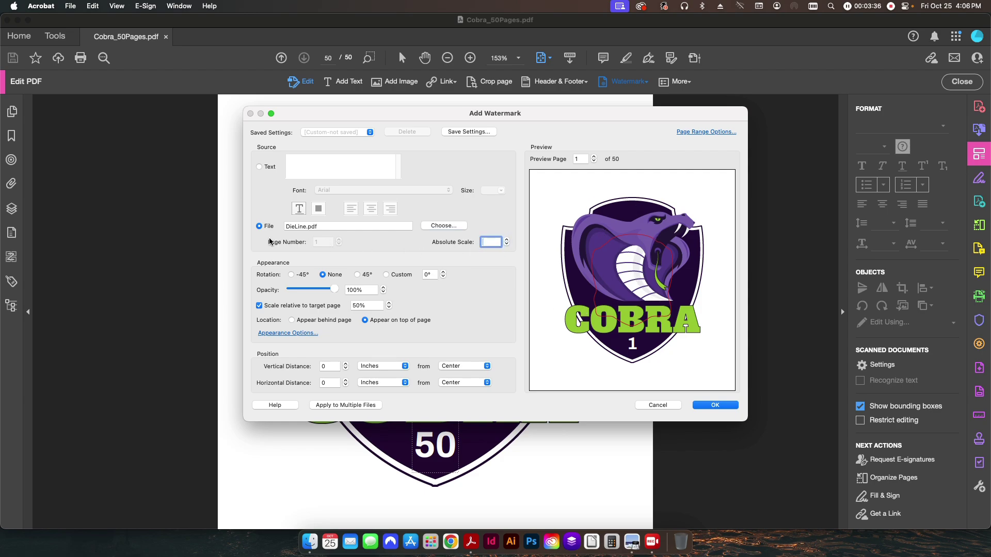
pyautogui.write('100')
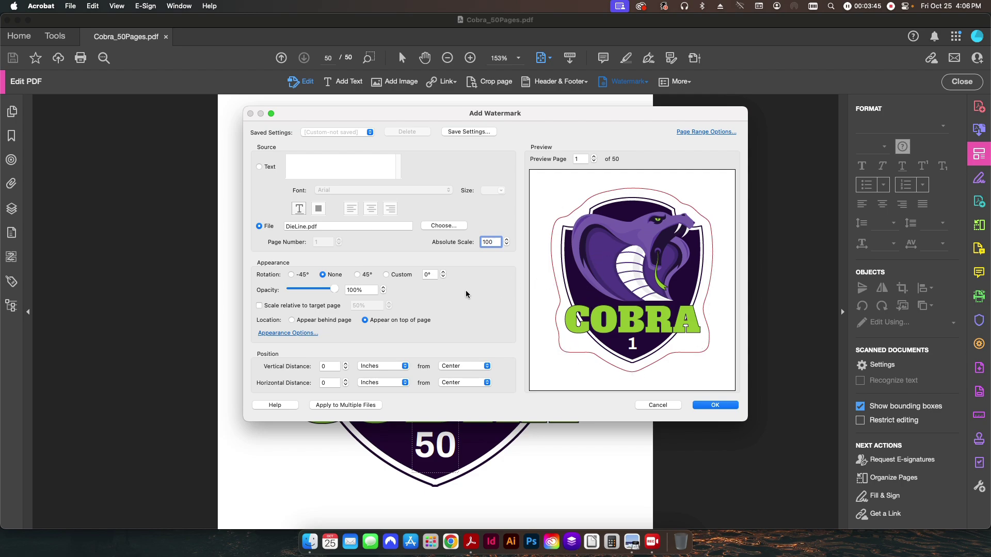
pyautogui.click(715, 405)
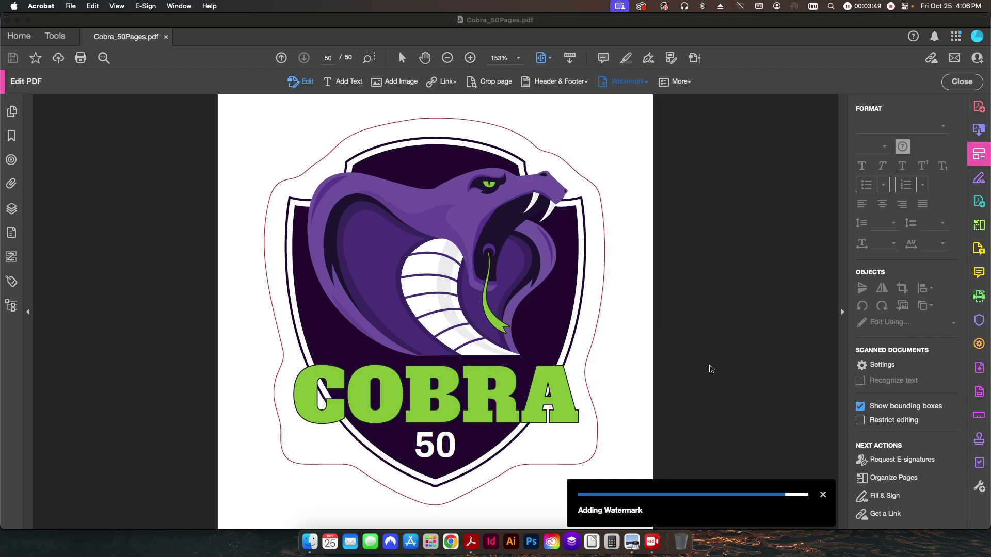
# Close Edit PDF and toggle the CutContour separation in Output Preview on pages 1 and 13
pyautogui.click(957, 82)
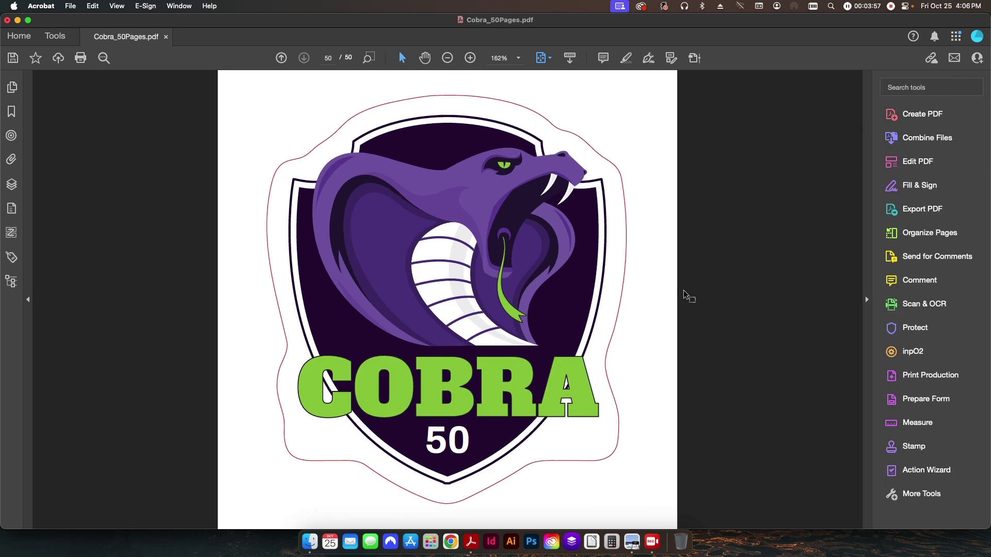
pyautogui.scroll(16, 685, 293)
pyautogui.scroll(20, 684, 293)
pyautogui.scroll(6, 633, 277)
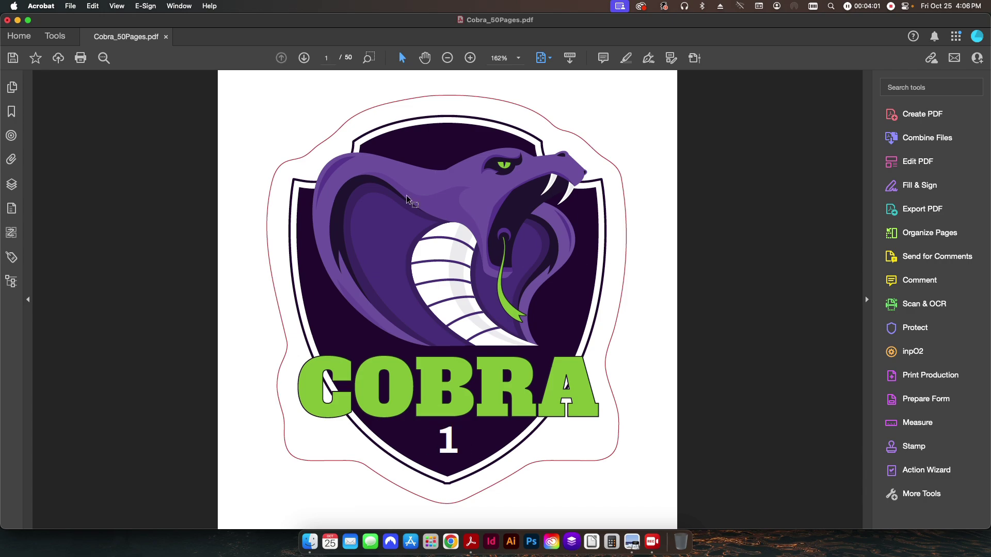
pyautogui.click(699, 59)
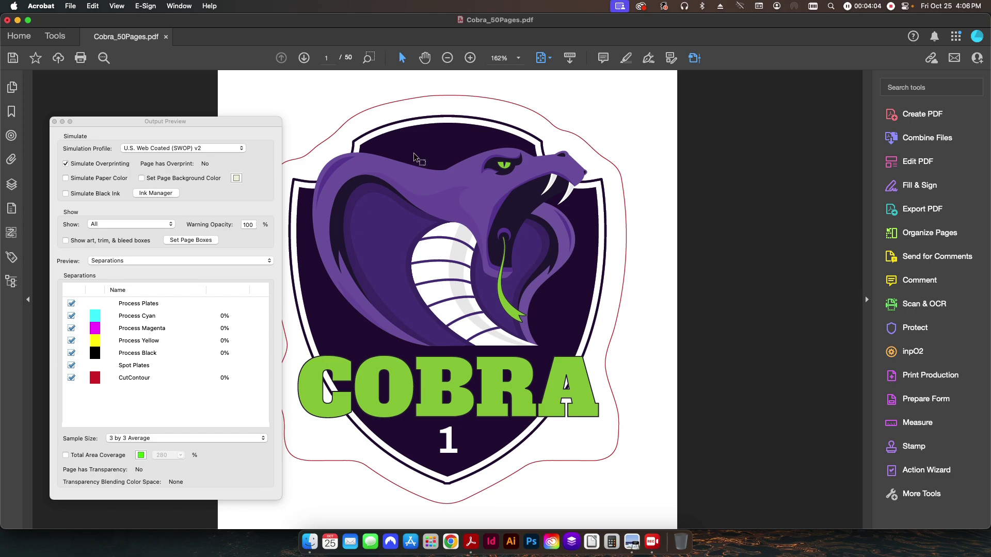
pyautogui.click(71, 378)
pyautogui.click(71, 378)
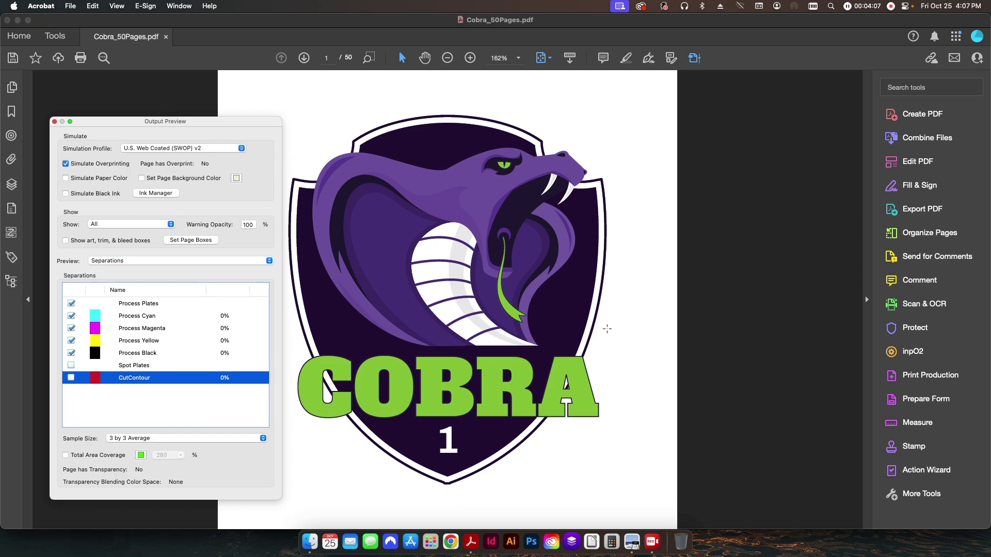
pyautogui.scroll(-10, 571, 401)
pyautogui.scroll(-3, 607, 329)
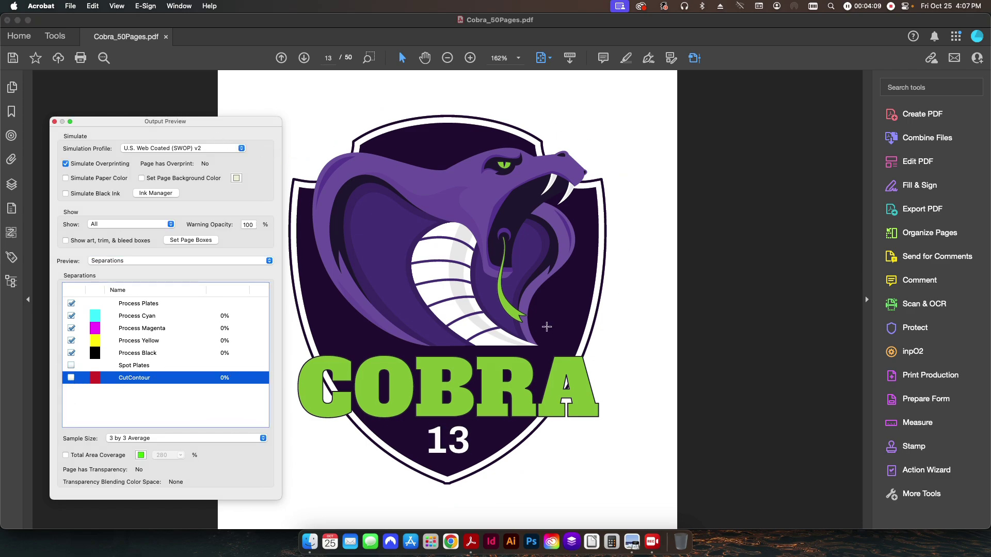
pyautogui.click(71, 378)
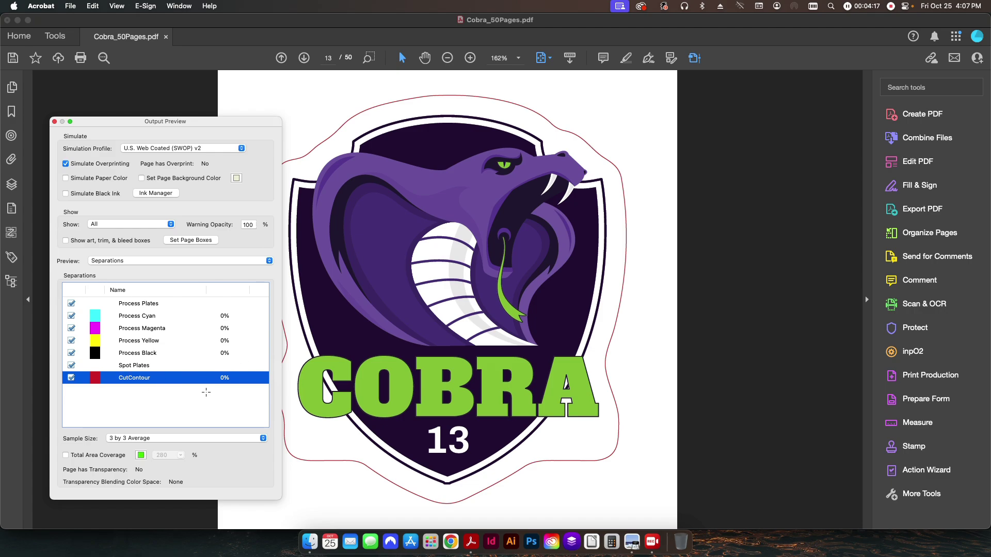
pyautogui.click(54, 121)
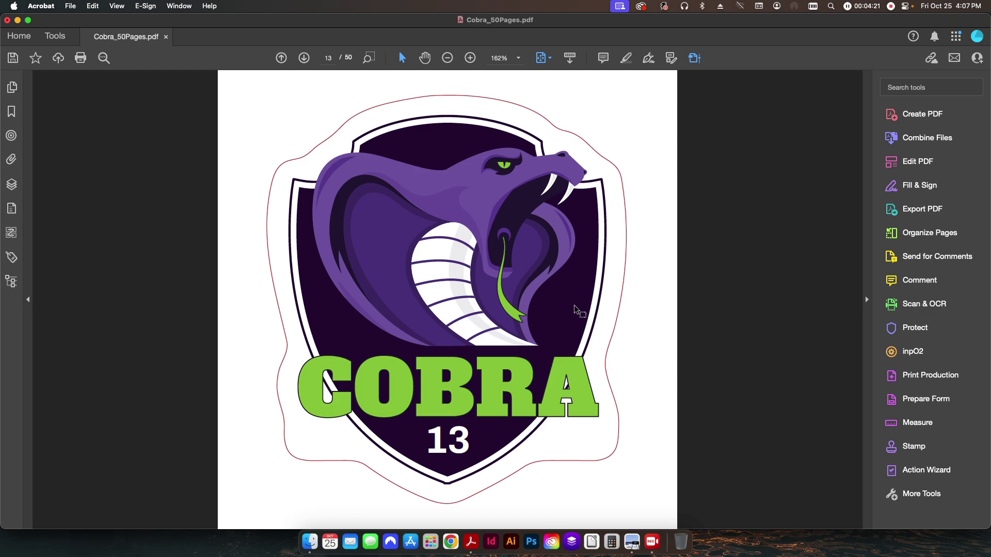
# Save Cobra_50Pages.pdf with the dieline watermark and dismiss the Changes saved popup
pyautogui.press('super+s')
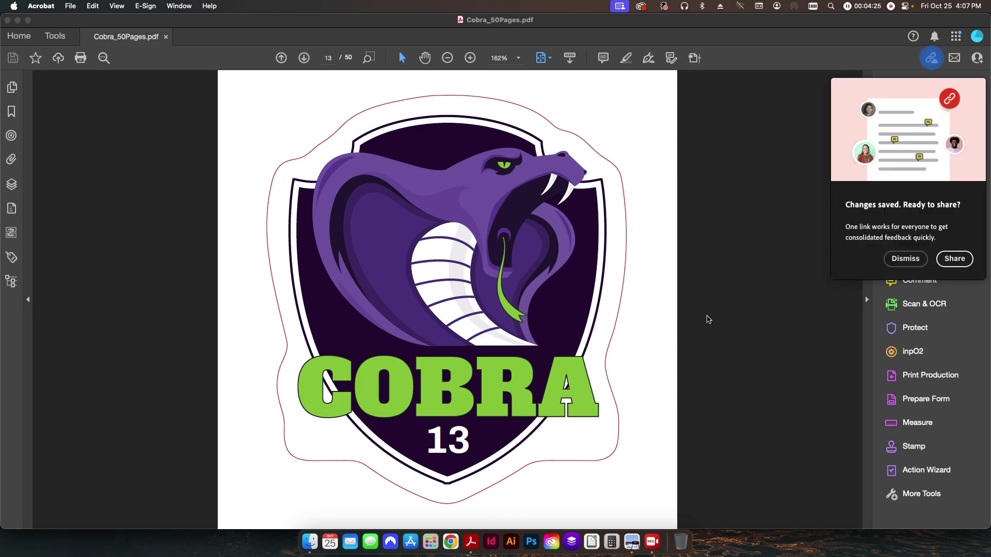
pyautogui.click(906, 259)
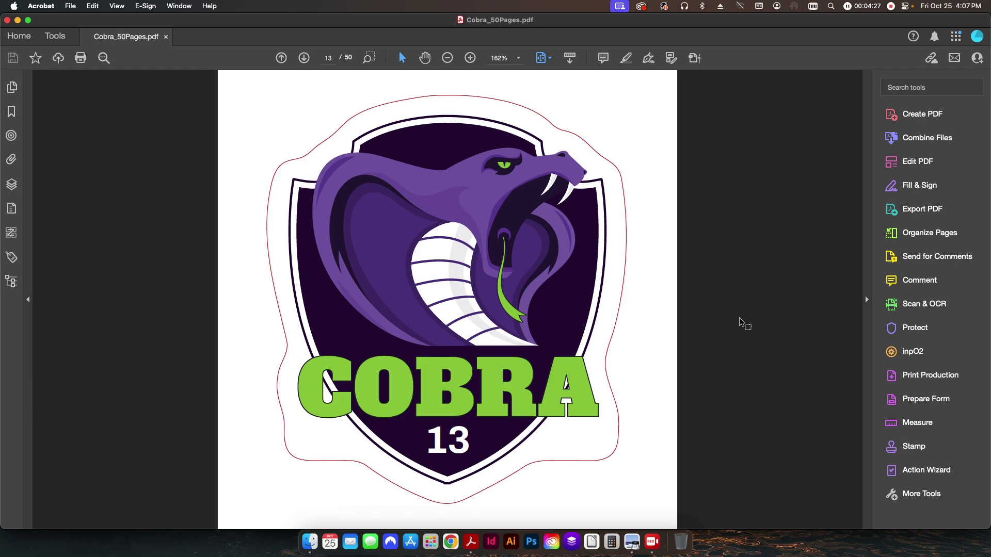